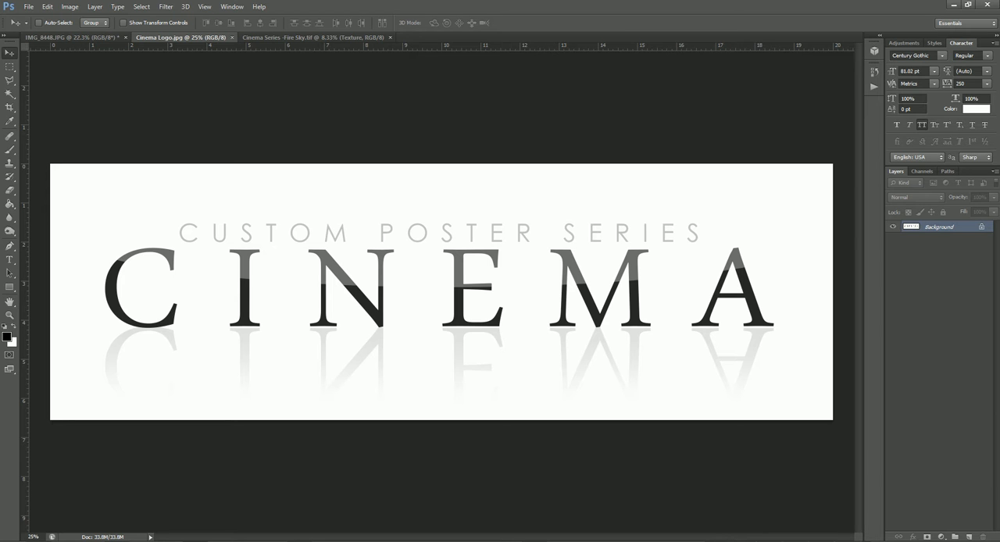
pyautogui.click(283, 37)
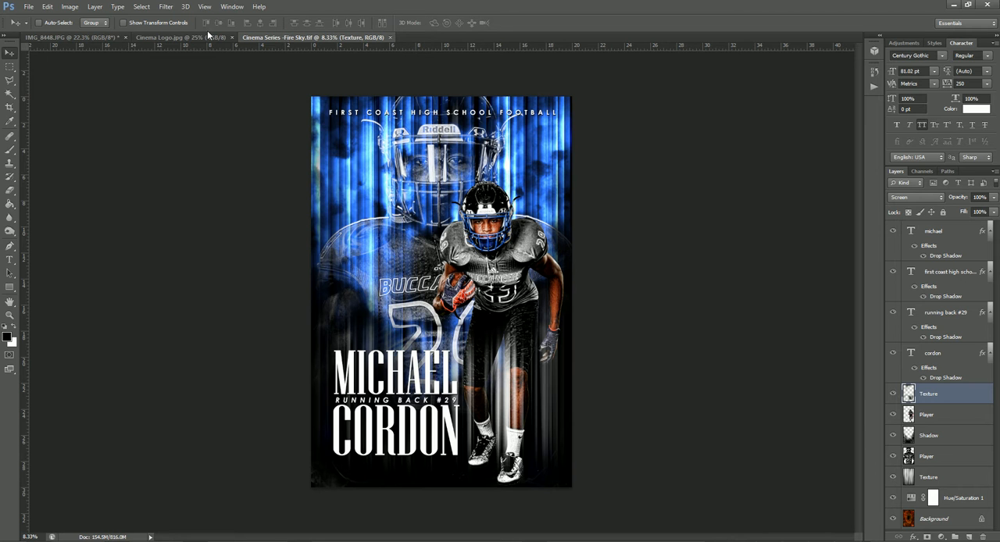
pyautogui.click(106, 39)
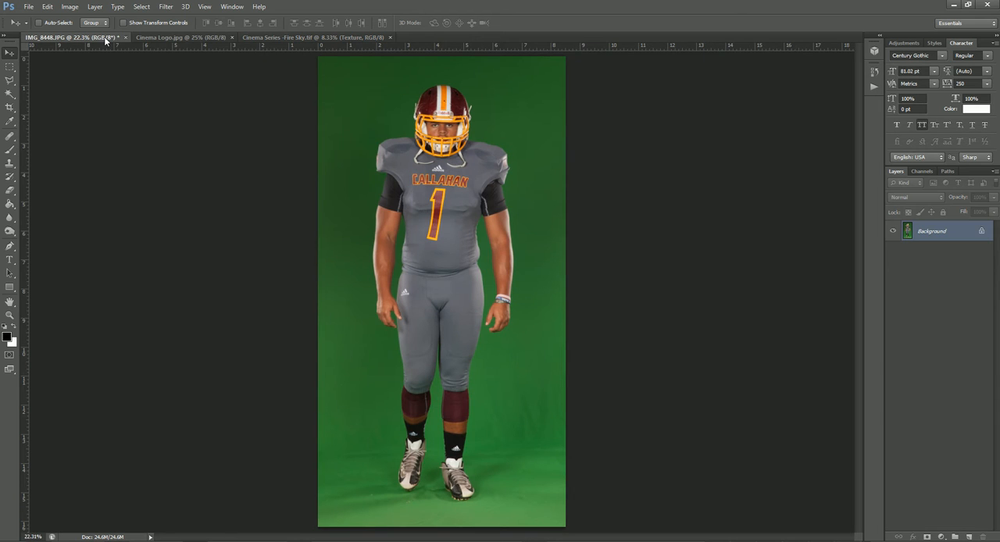
pyautogui.click(281, 38)
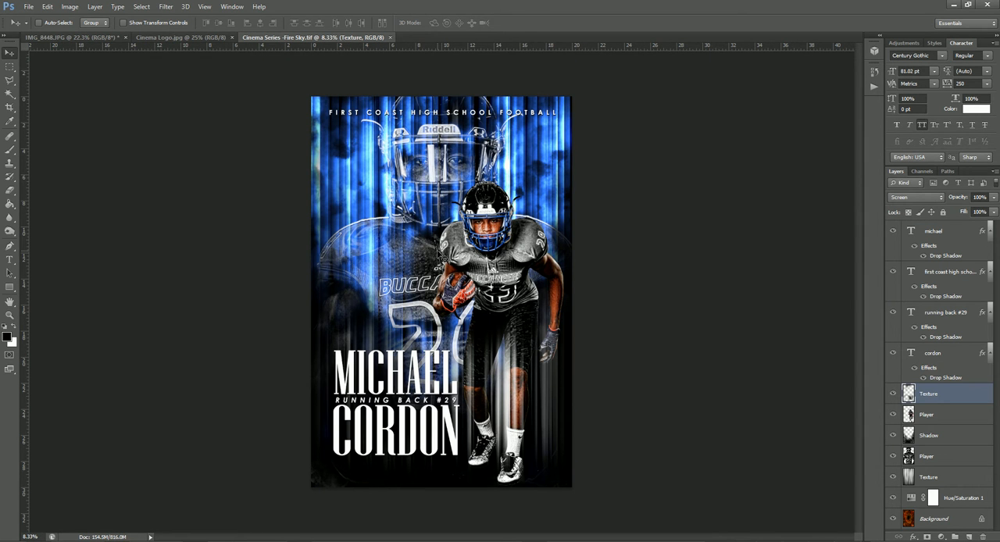
# Remove the green backdrop from the IMG_8448 player photo with EZ Green Screen 5 and merge the visible extracted layers.
pyautogui.click(87, 39)
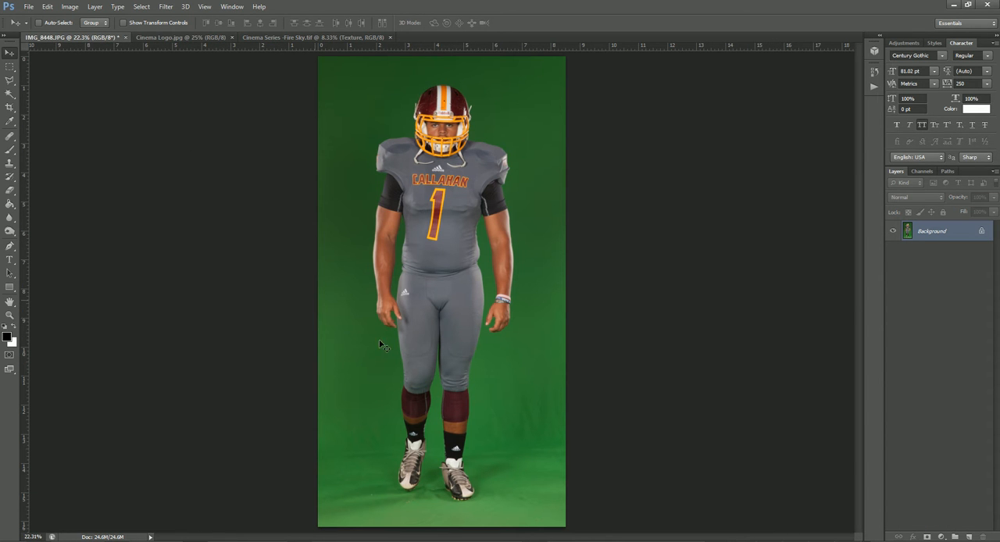
pyautogui.click(165, 7)
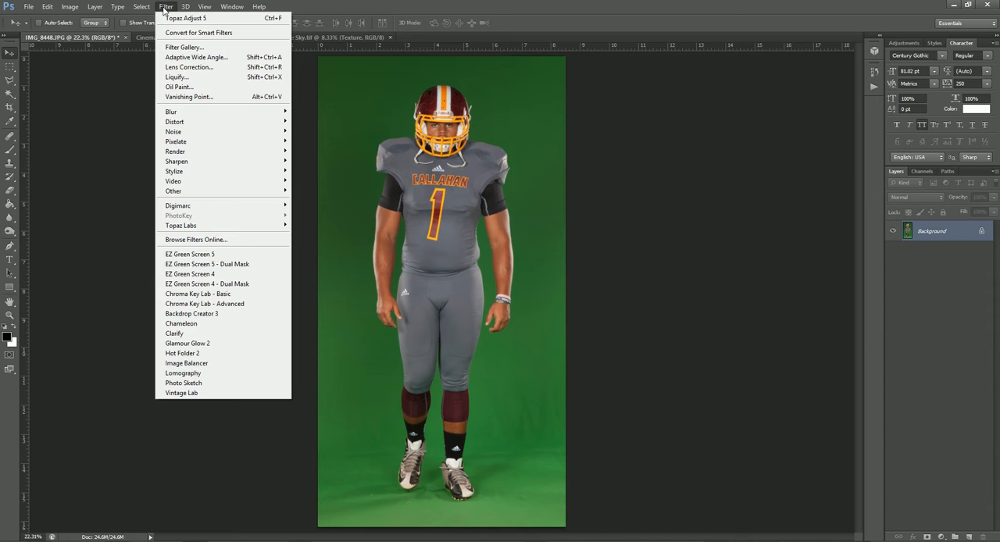
pyautogui.click(188, 256)
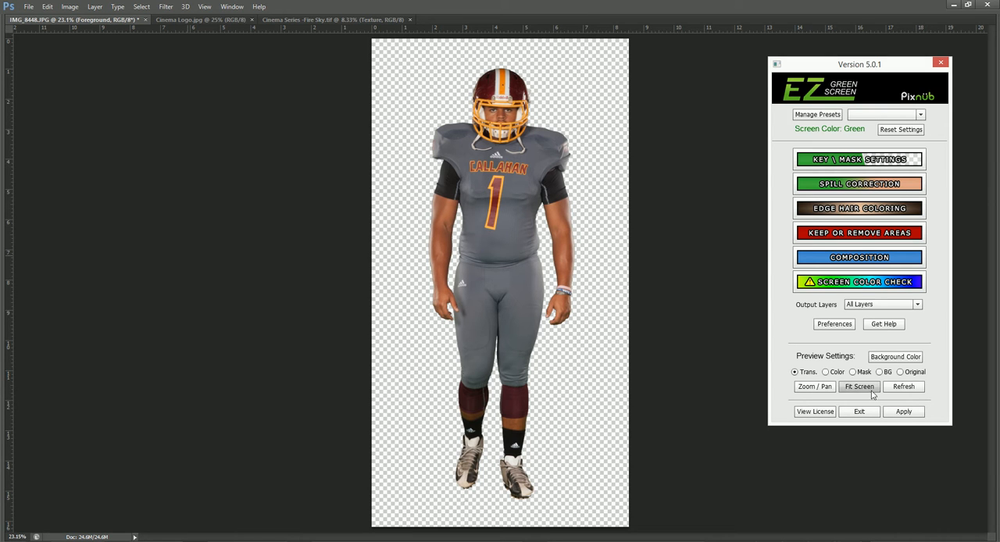
pyautogui.click(904, 414)
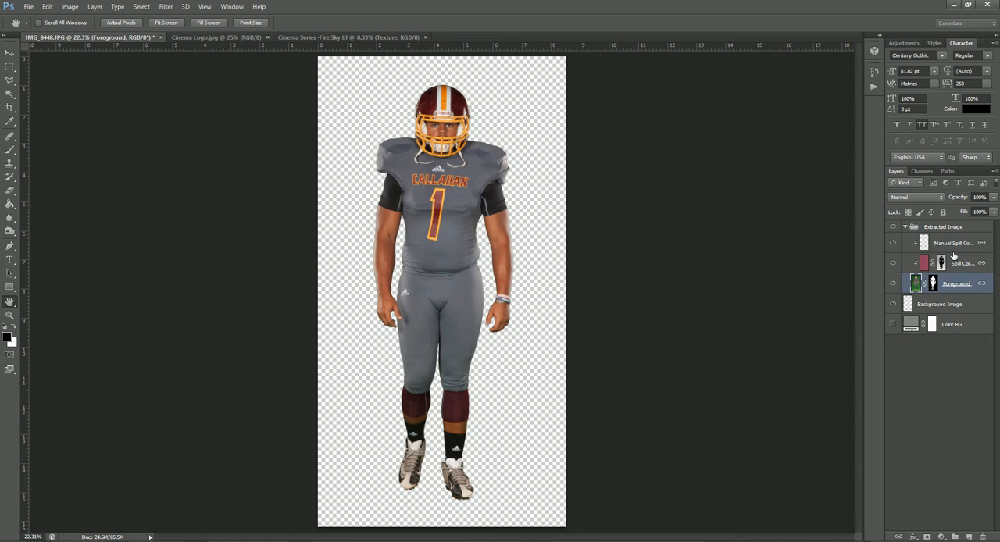
pyautogui.hotkey('ctrl', 'shift', 'e')
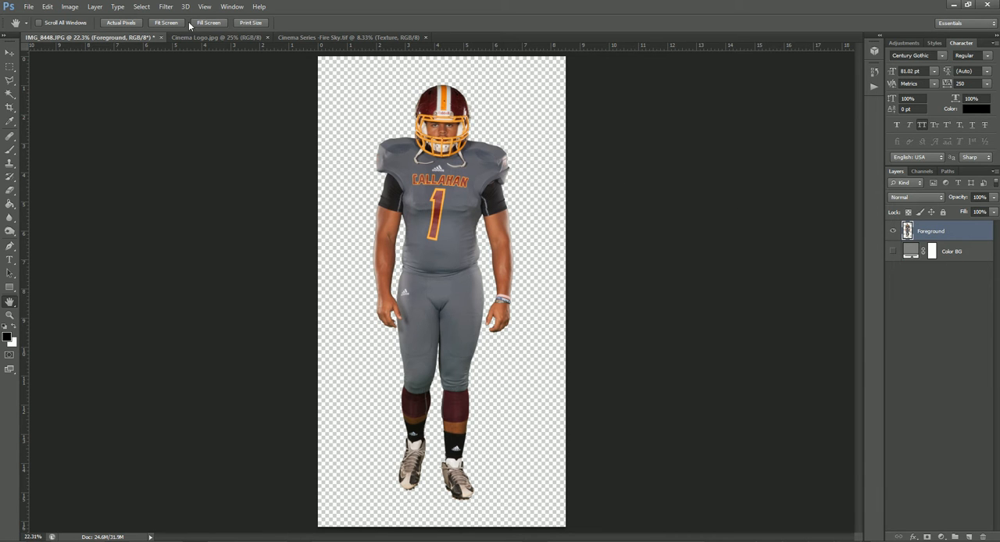
# Apply Topaz Adjust 5 to the player cut-out using the HDR Collection preset Dynamic Pop II with Detail Boost set to 1.89.
pyautogui.click(167, 6)
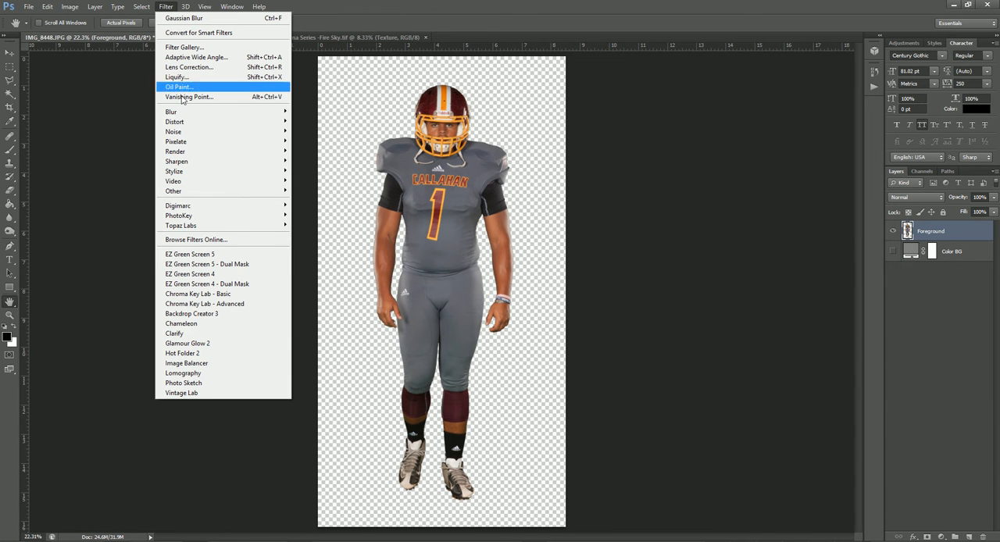
pyautogui.moveTo(195, 226)
pyautogui.click(113, 225)
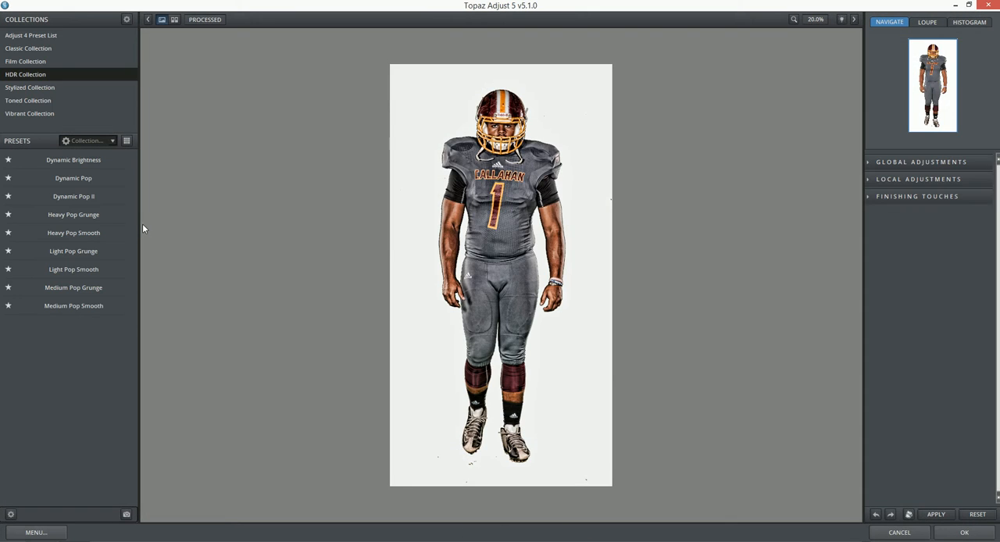
pyautogui.moveTo(89, 197)
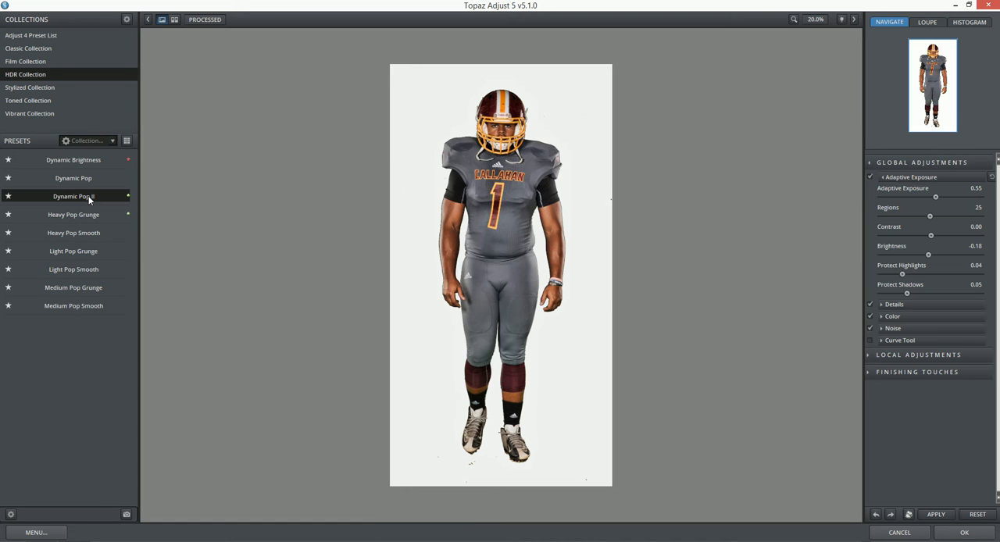
pyautogui.moveTo(65, 176)
pyautogui.click(881, 304)
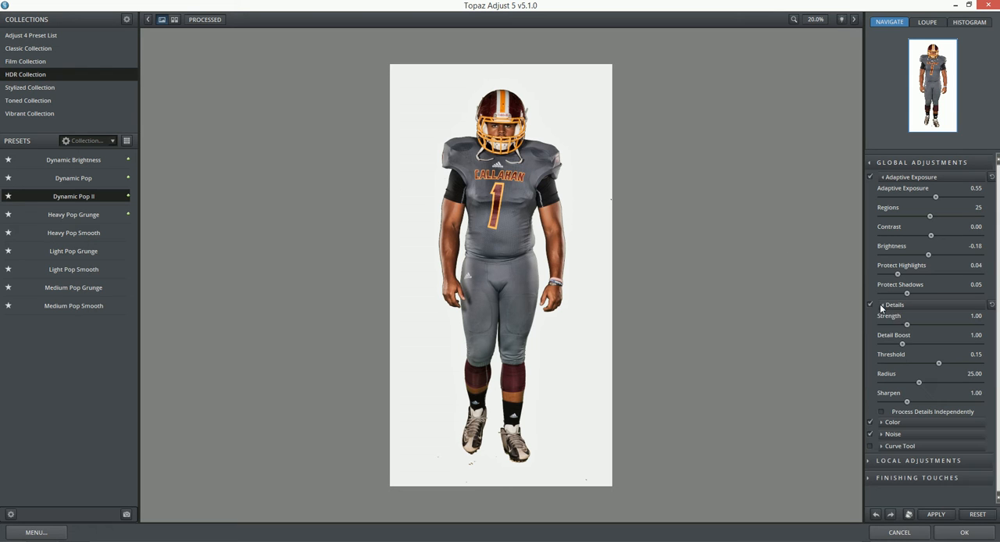
pyautogui.moveTo(909, 345); pyautogui.dragTo(924, 344)
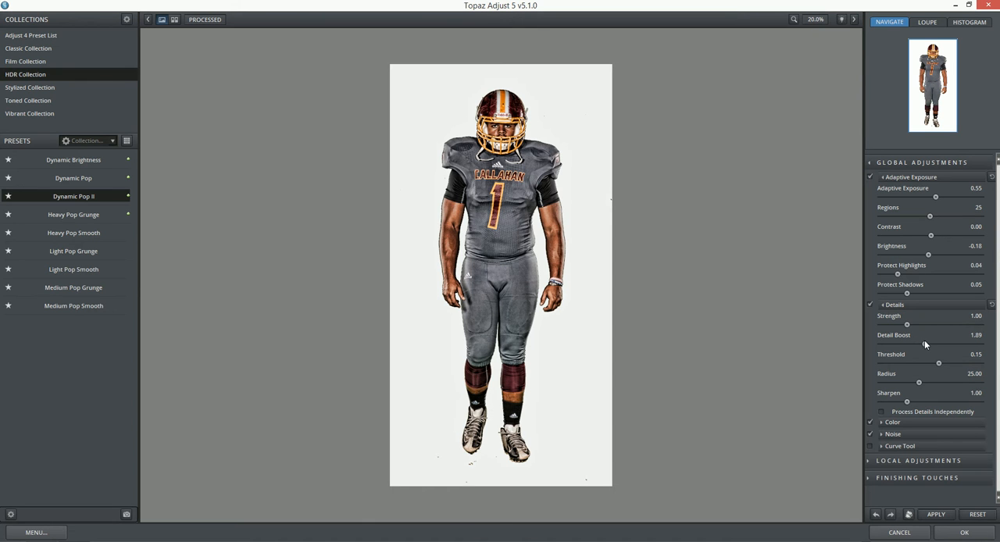
pyautogui.click(963, 533)
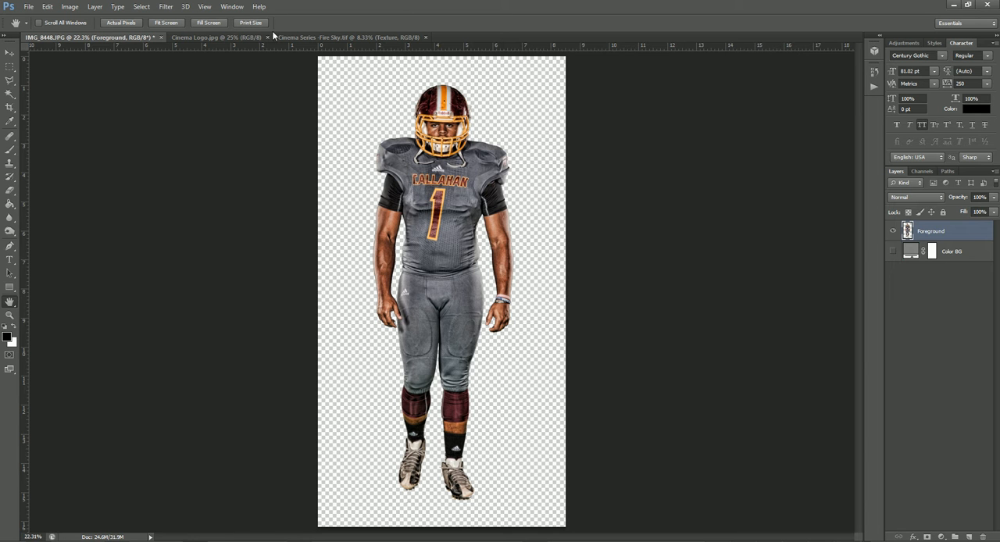
# Delete the small full-body Player layer above Shadow in the Cinema Series Fire Sky poster.
pyautogui.click(297, 36)
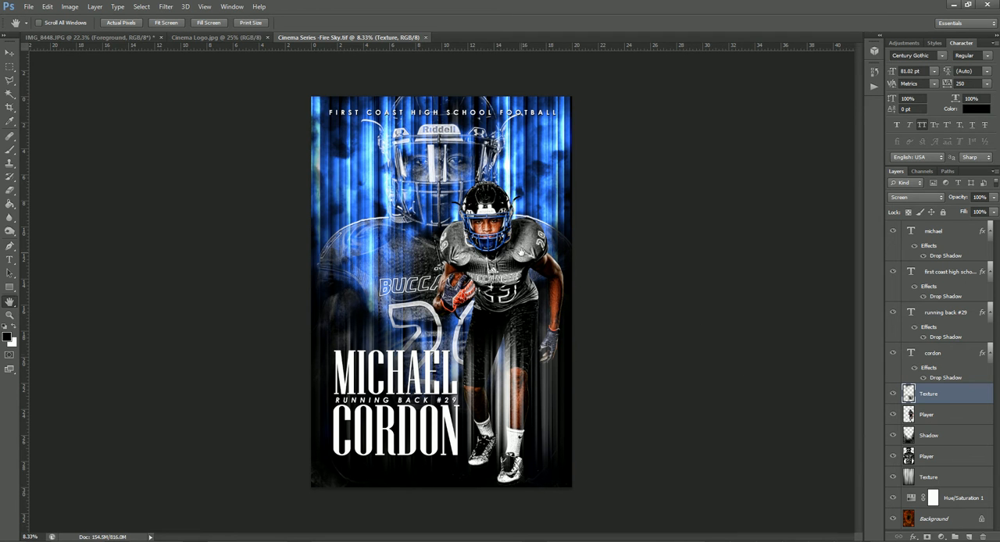
pyautogui.click(947, 419)
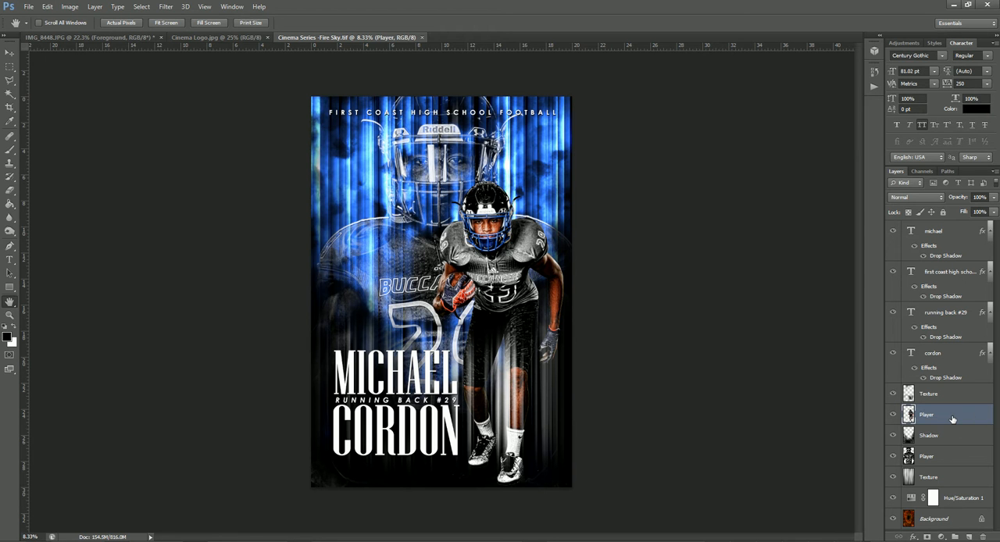
pyautogui.press('Delete')
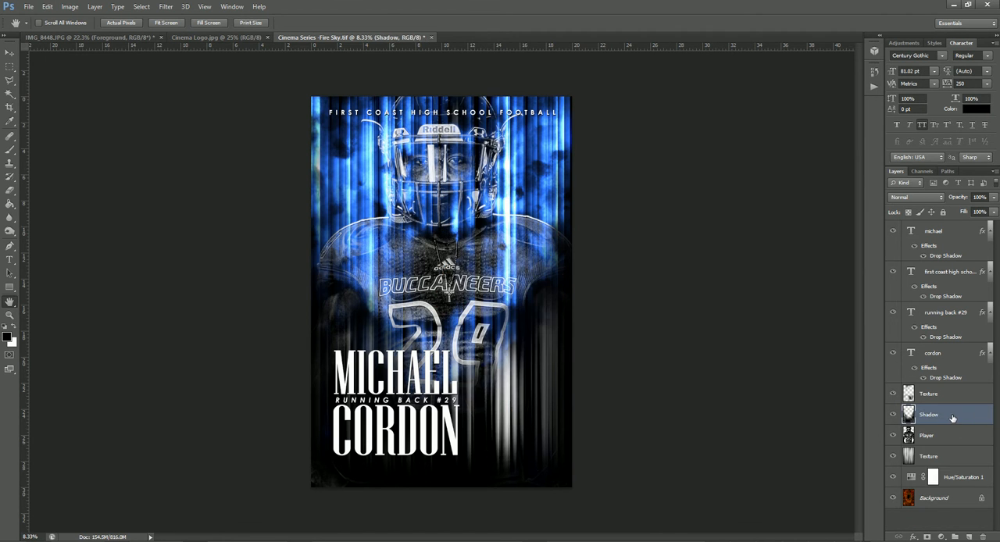
# Copy the stylized player cut-out from IMG_8448 into the Fire Sky poster, directly above the Shadow layer.
pyautogui.click(134, 37)
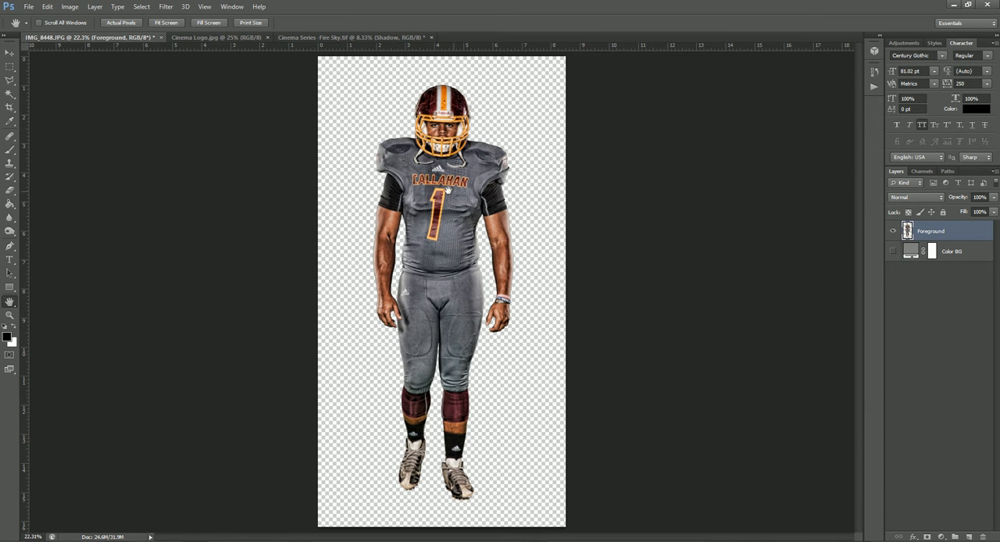
pyautogui.click(10, 52)
pyautogui.moveTo(450, 220); pyautogui.dragTo(503, 357)
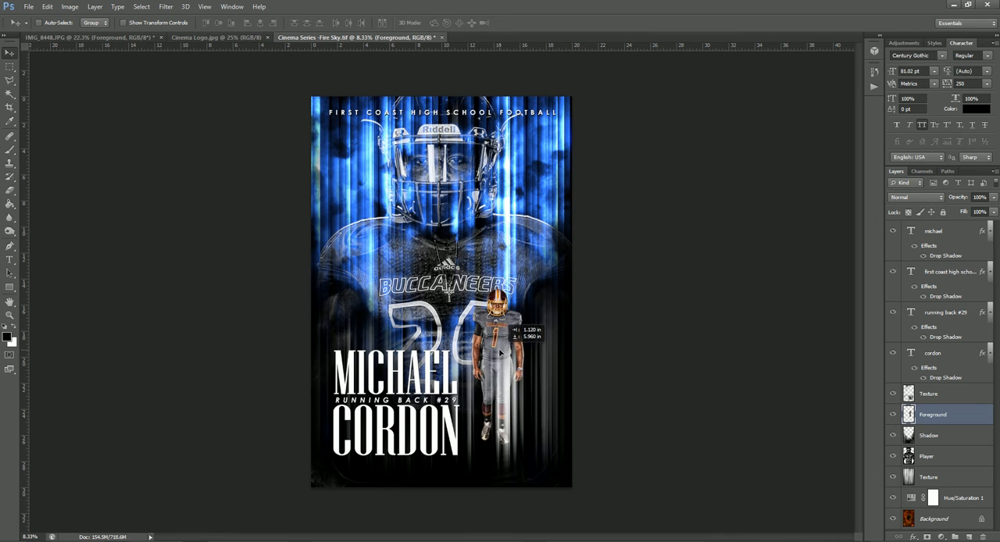
# Scale the color player cut-out to about 205% and place it beside the large name text, where the deleted player stood.
pyautogui.hotkey('ctrl', 't')
pyautogui.moveTo(544, 290); pyautogui.dragTo(657, 134)
pyautogui.moveTo(543, 216); pyautogui.dragTo(505, 248)
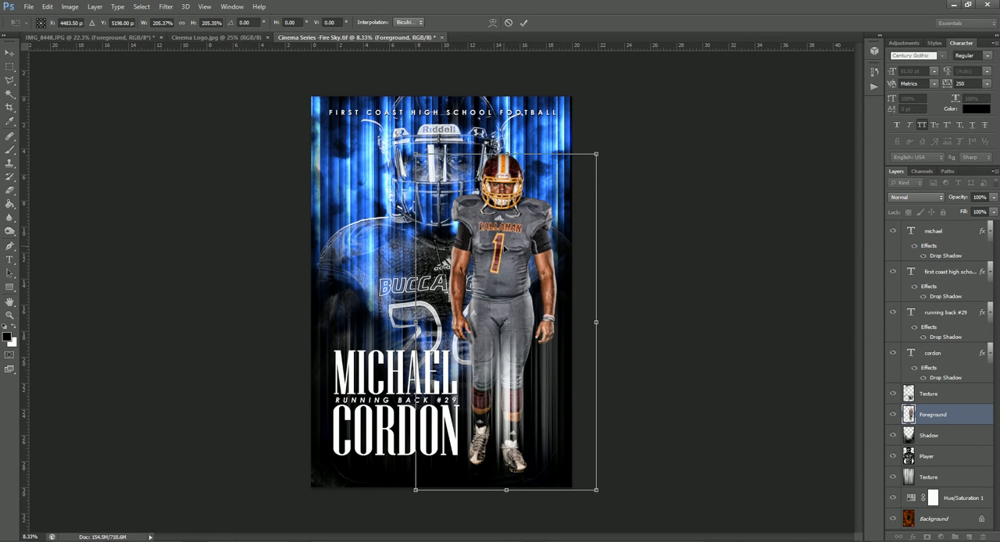
pyautogui.moveTo(645, 248); pyautogui.dragTo(645, 246)
pyautogui.press('Return')
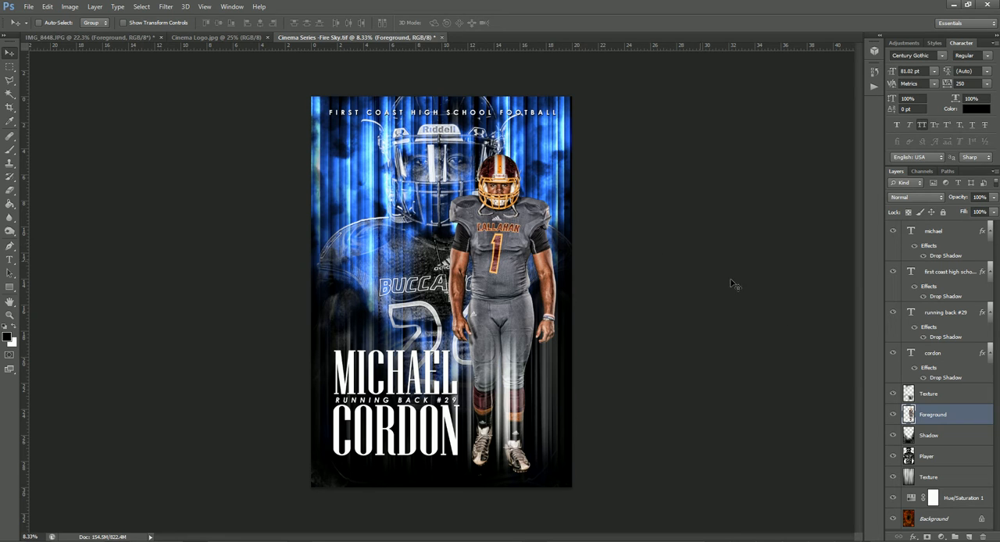
# Copy the layer style of the large background Player layer and delete that layer.
pyautogui.click(940, 454)
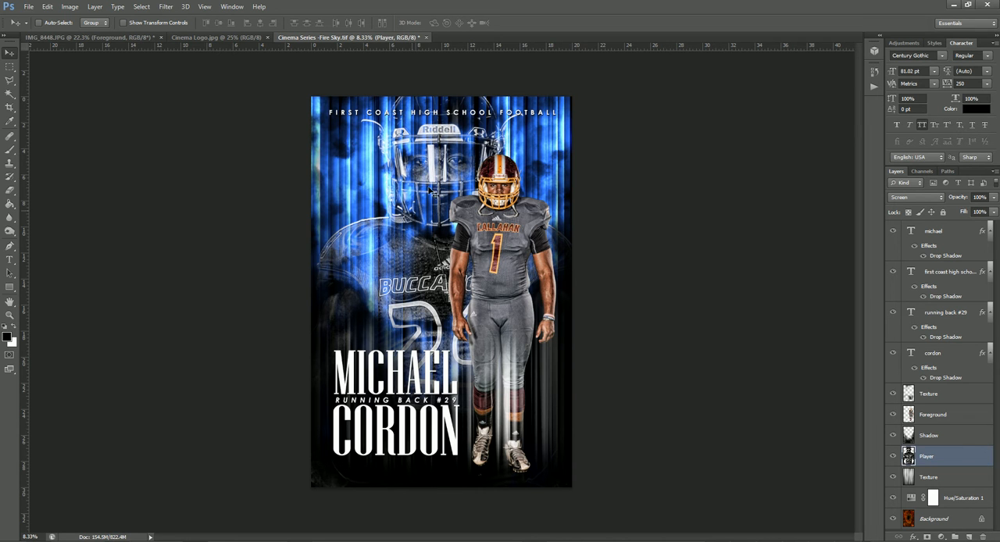
pyautogui.rightClick(954, 463)
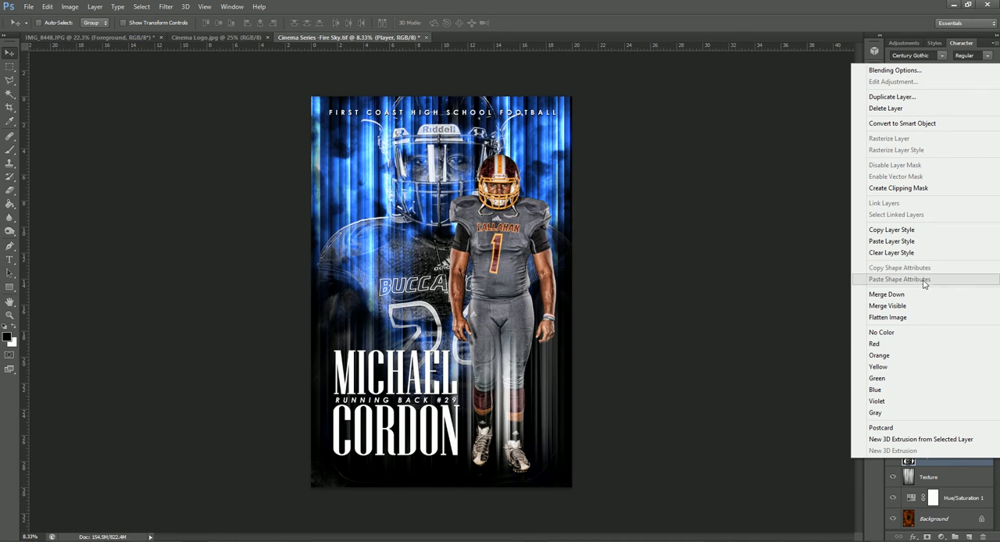
pyautogui.click(911, 231)
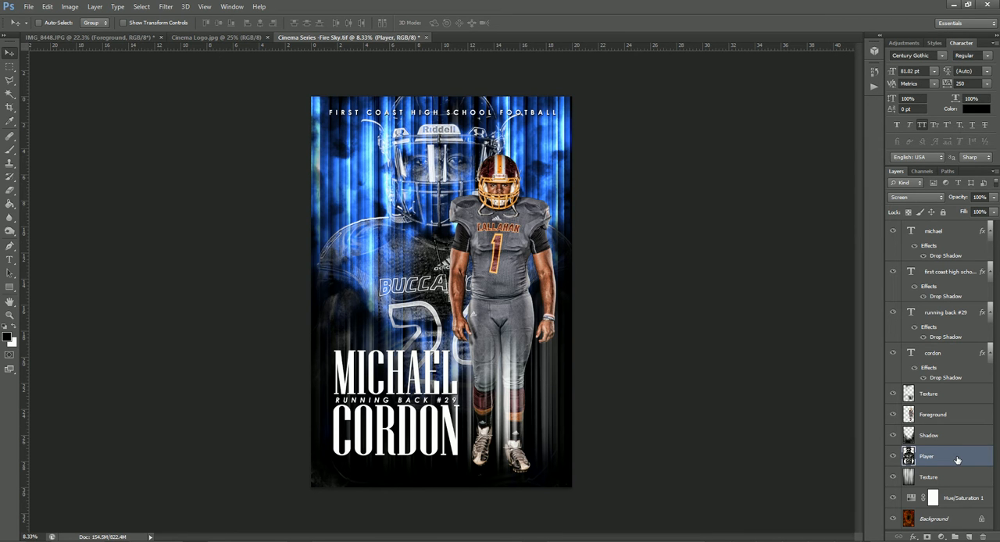
pyautogui.press('Delete')
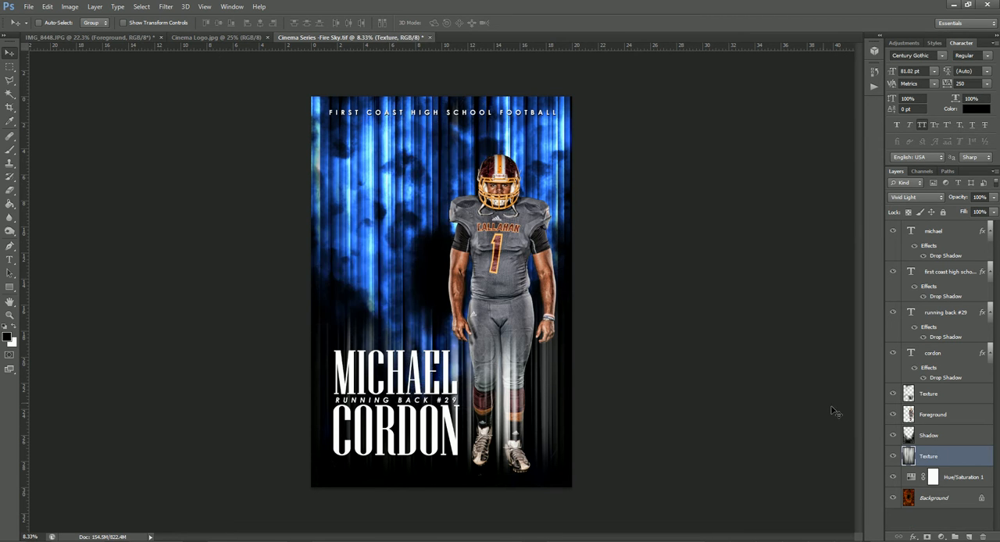
# Bring a black-and-white copy of the player cut-out into the poster, between the Shadow layer and the lower Texture layer.
pyautogui.click(218, 37)
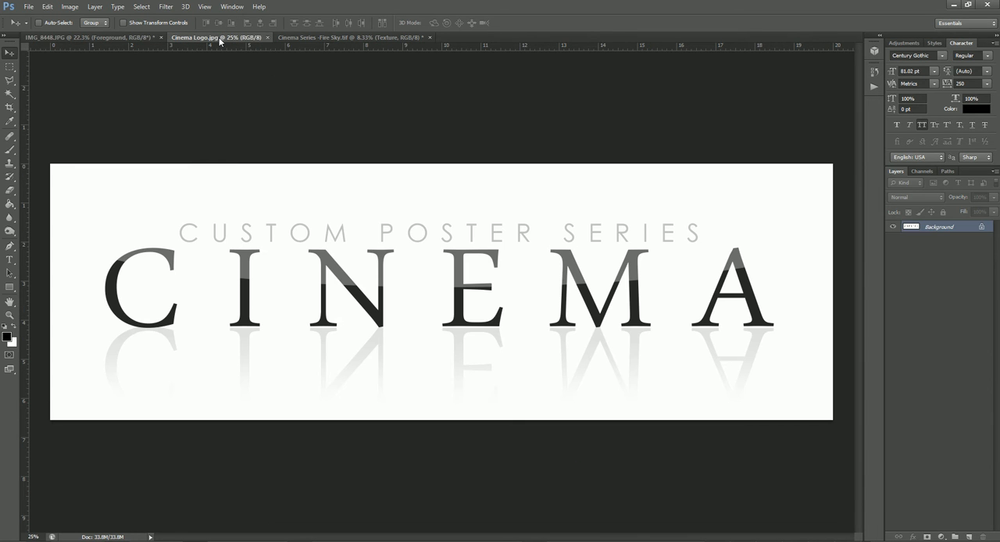
pyautogui.click(143, 38)
pyautogui.moveTo(397, 170); pyautogui.dragTo(425, 232)
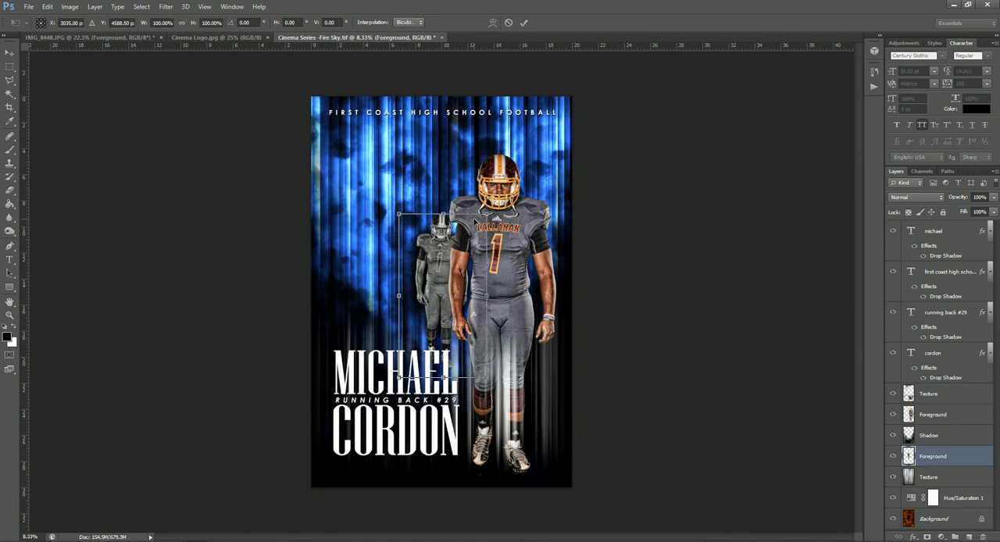
# Enlarge the black-and-white player to about 622% and position the helmet and chest to fill the poster behind the color player.
pyautogui.moveTo(447, 215); pyautogui.dragTo(792, 51)
pyautogui.moveTo(430, 157); pyautogui.dragTo(435, 295)
pyautogui.scroll(-3, 512, 313)
pyautogui.moveTo(562, 168); pyautogui.dragTo(681, 96)
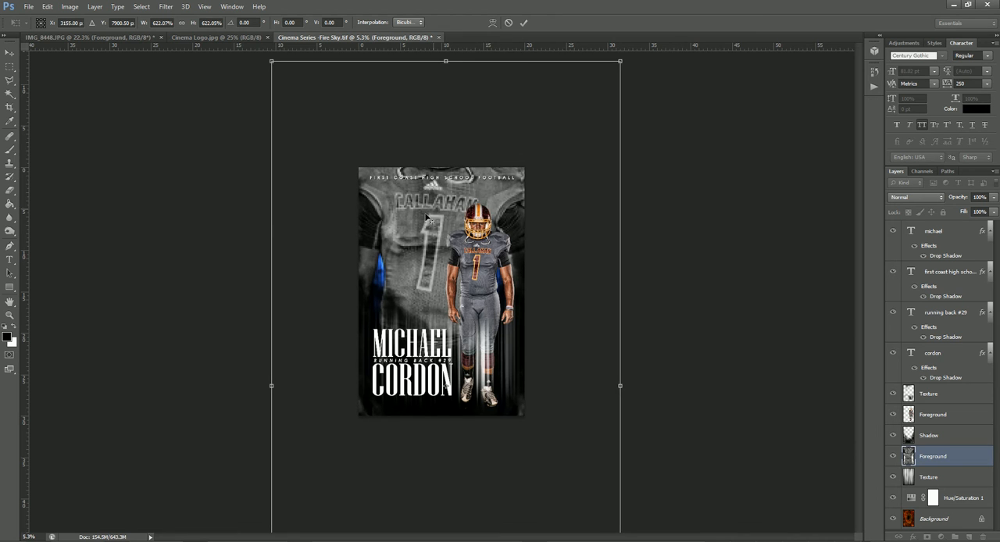
pyautogui.moveTo(431, 205); pyautogui.dragTo(432, 291)
pyautogui.press('Return')
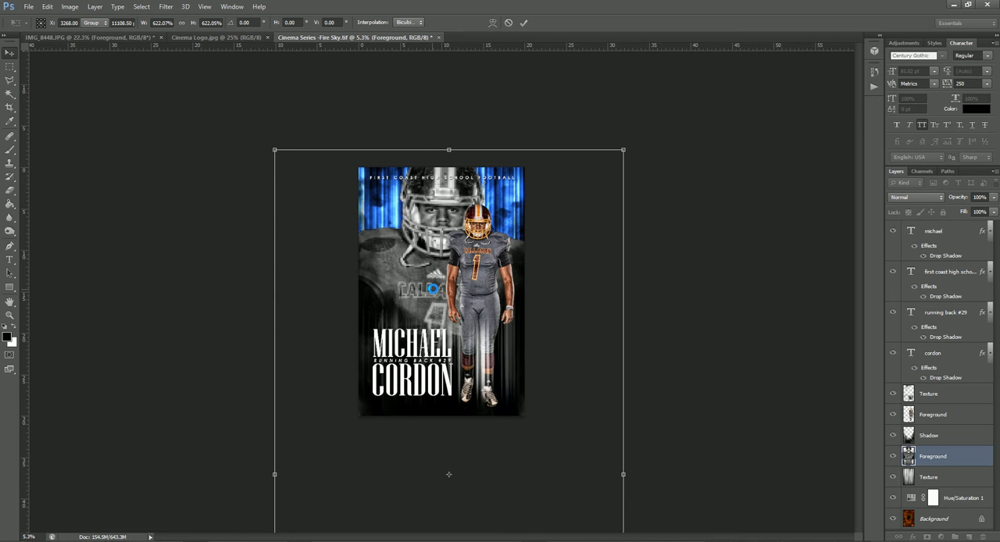
pyautogui.scroll(6, 449, 278)
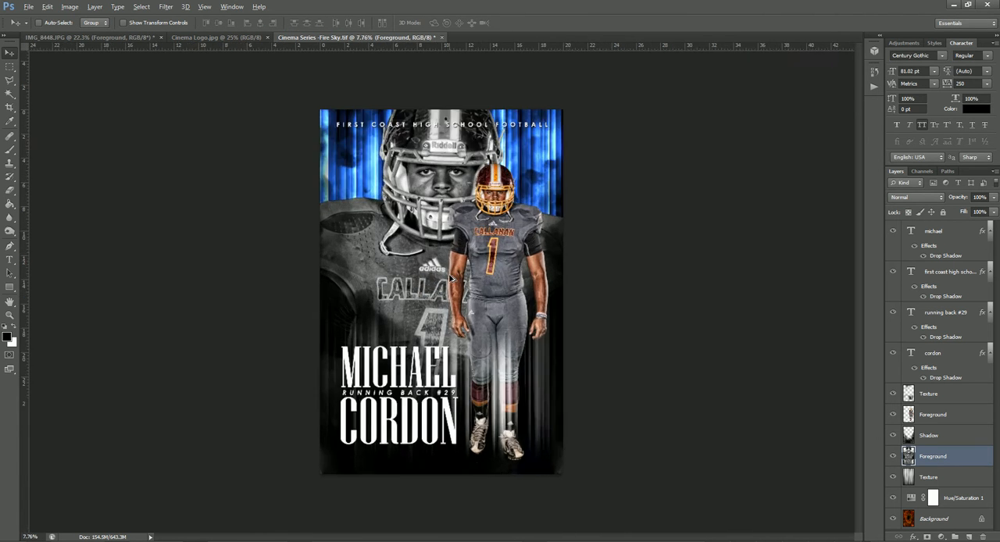
pyautogui.scroll(-1, 450, 278)
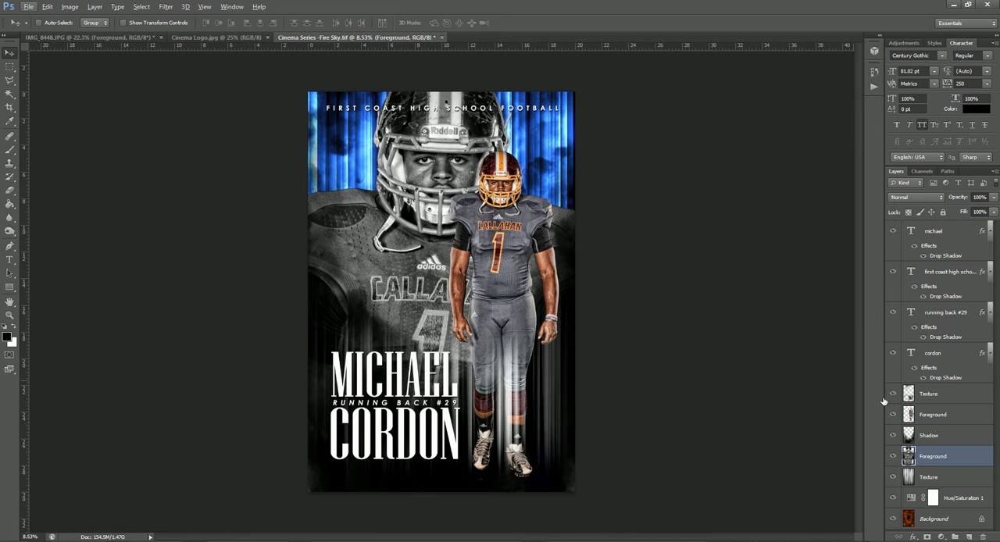
# Paste the copied layer style onto the enlarged black-and-white player layer.
pyautogui.rightClick(965, 458)
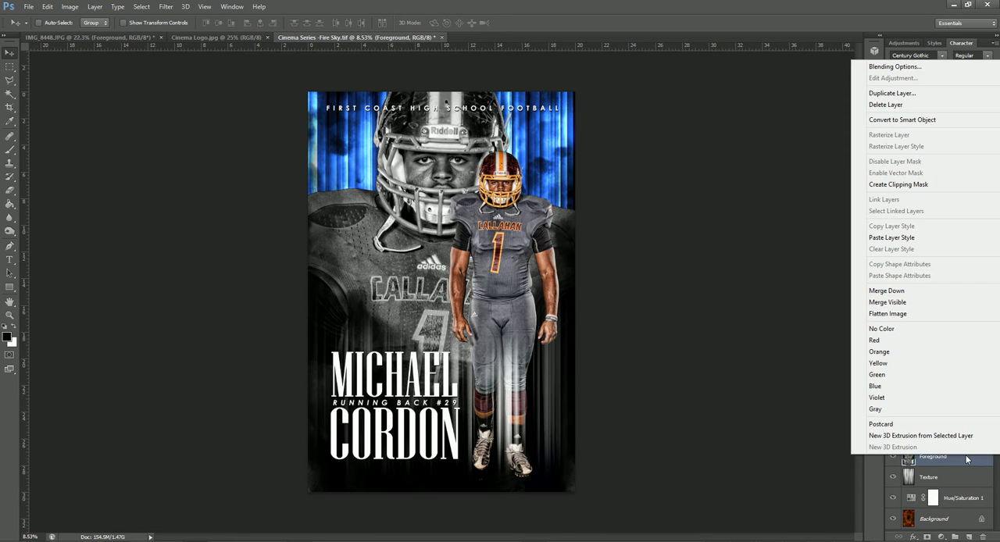
pyautogui.click(896, 237)
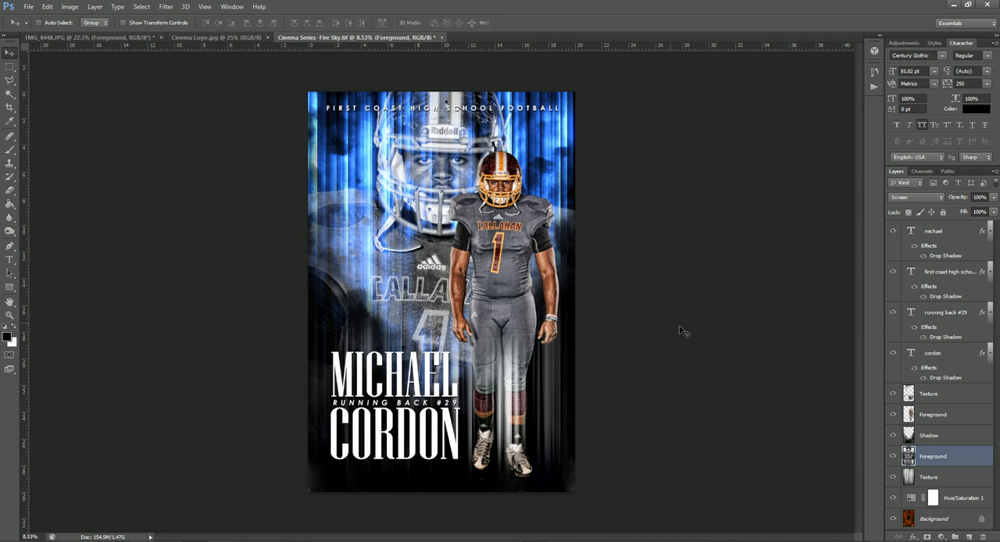
# Recolor the poster background red with the Hue/Saturation 1 adjustment: hue 0, saturation 57, lightness -43.
pyautogui.click(953, 399)
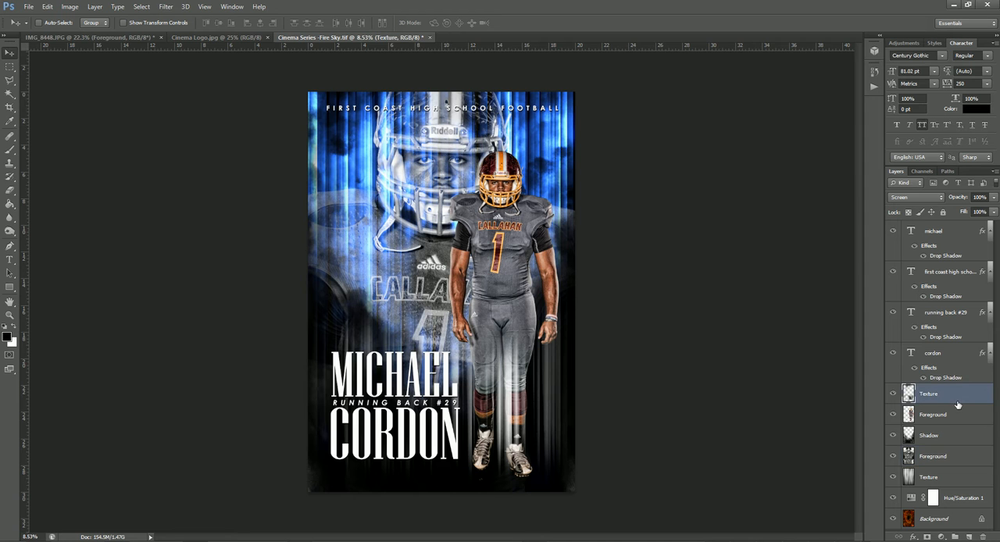
pyautogui.click(947, 478)
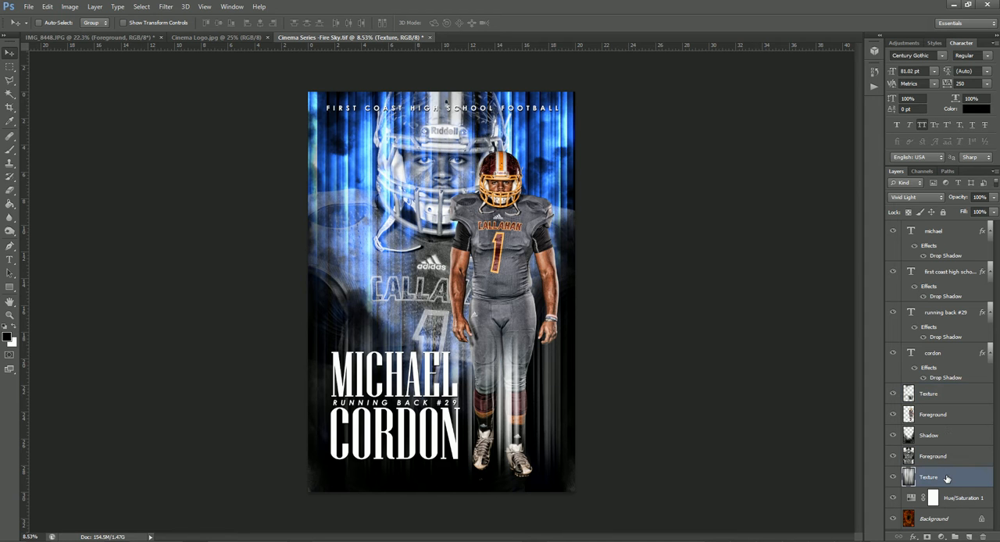
pyautogui.doubleClick(911, 499)
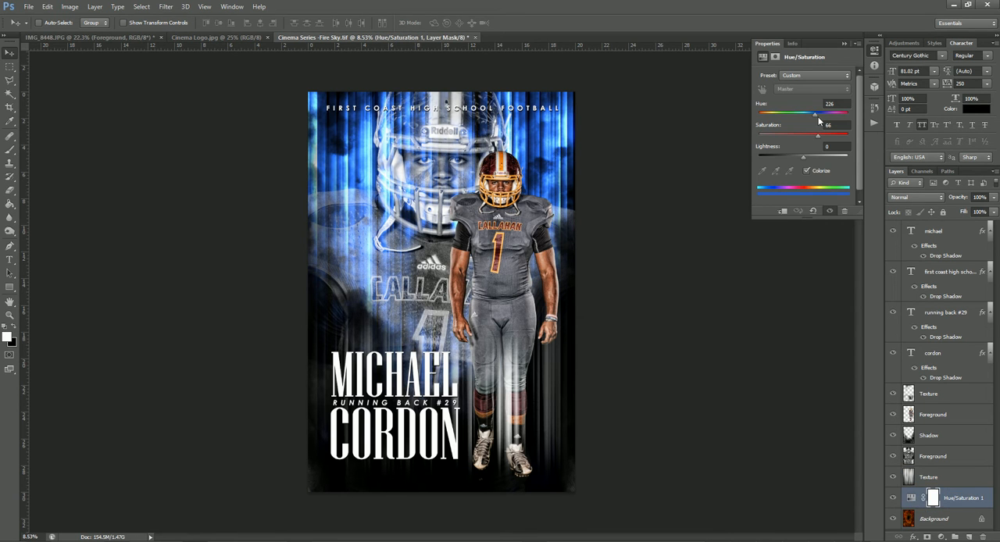
pyautogui.moveTo(816, 116); pyautogui.dragTo(757, 122)
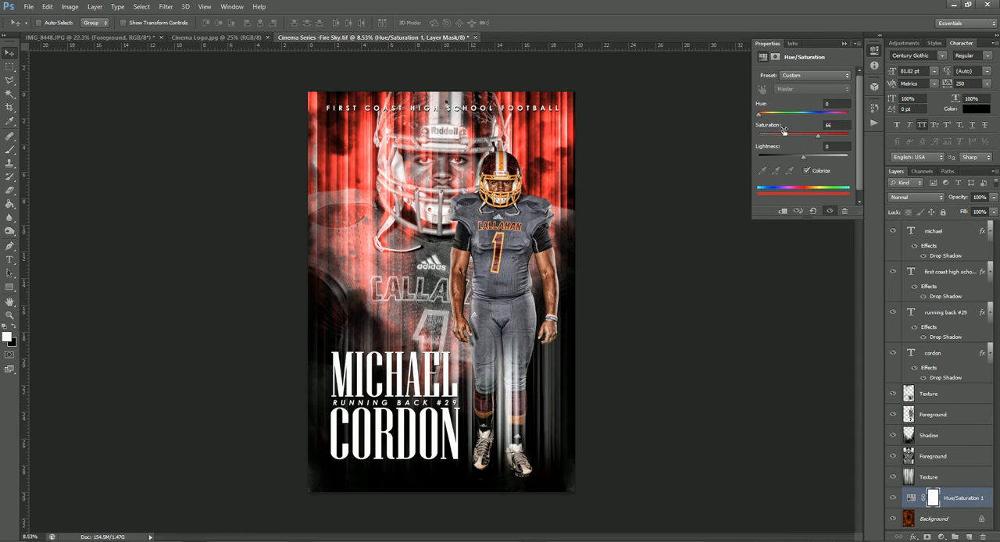
pyautogui.moveTo(803, 158); pyautogui.dragTo(811, 137)
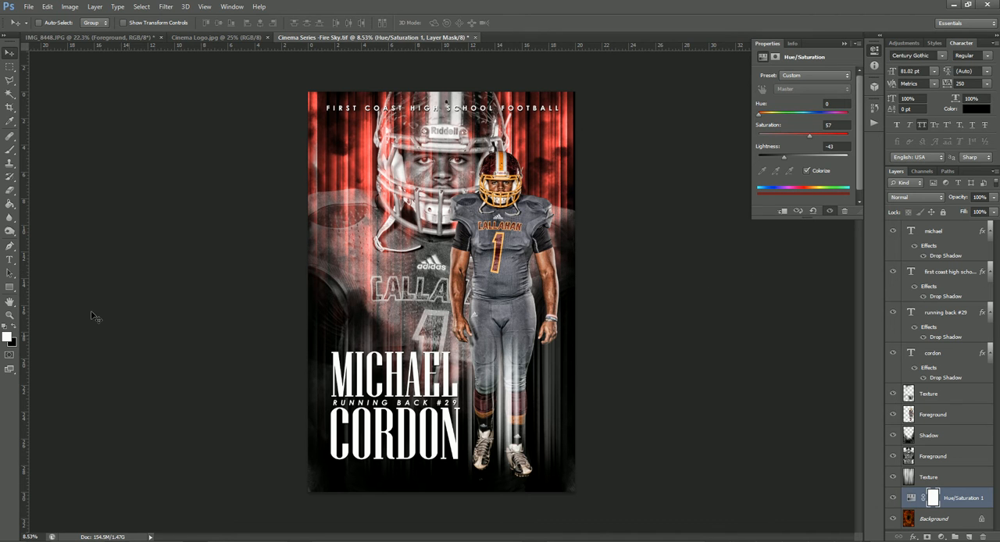
# Replace the first name in the large poster title with the new player's first name.
pyautogui.click(10, 259)
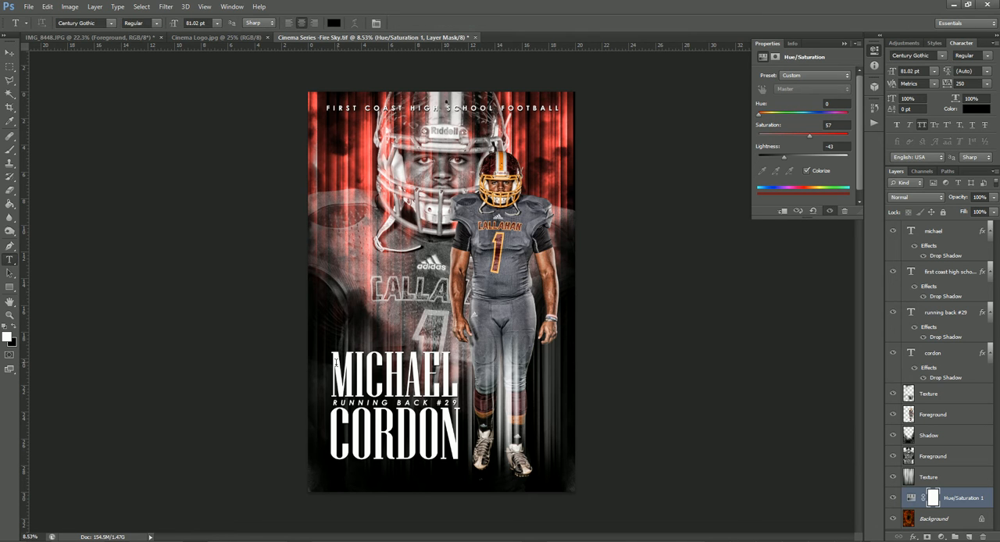
pyautogui.moveTo(334, 373); pyautogui.dragTo(482, 373)
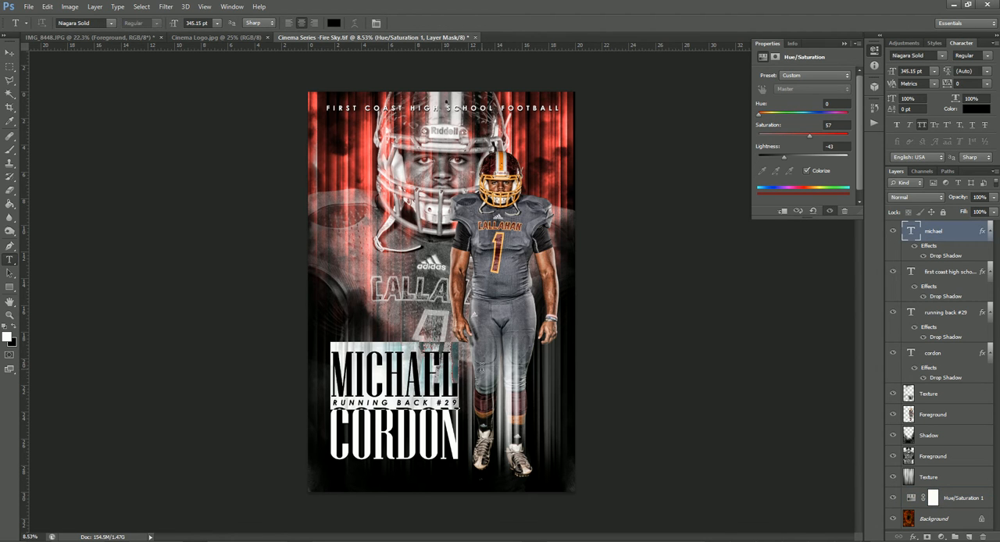
pyautogui.write('ca')
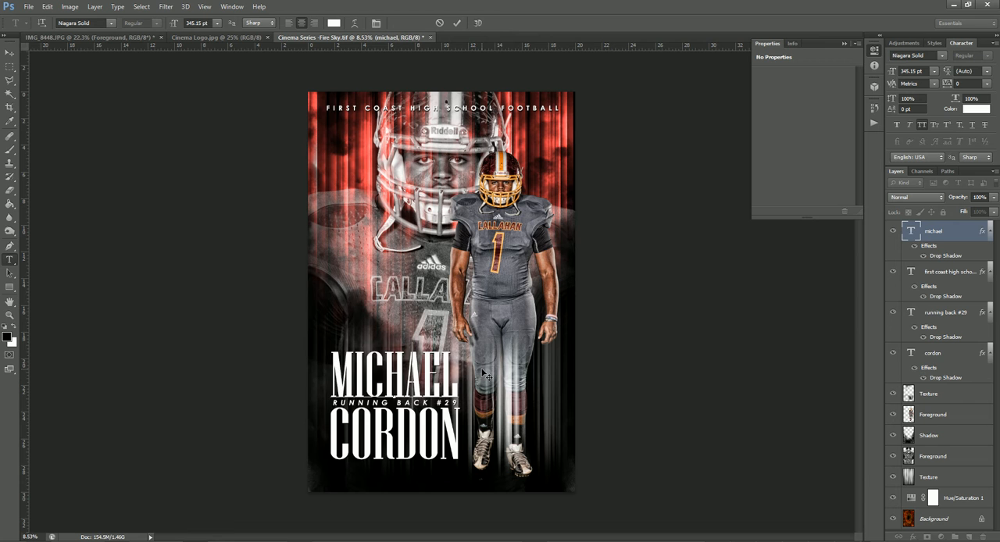
pyautogui.write('mes')
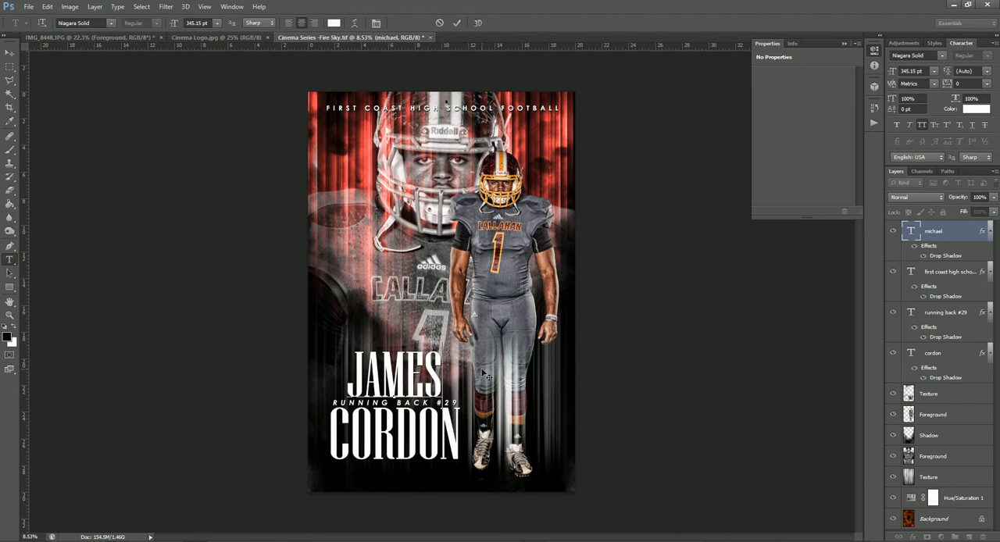
pyautogui.hotkey('ctrl', 'Return')
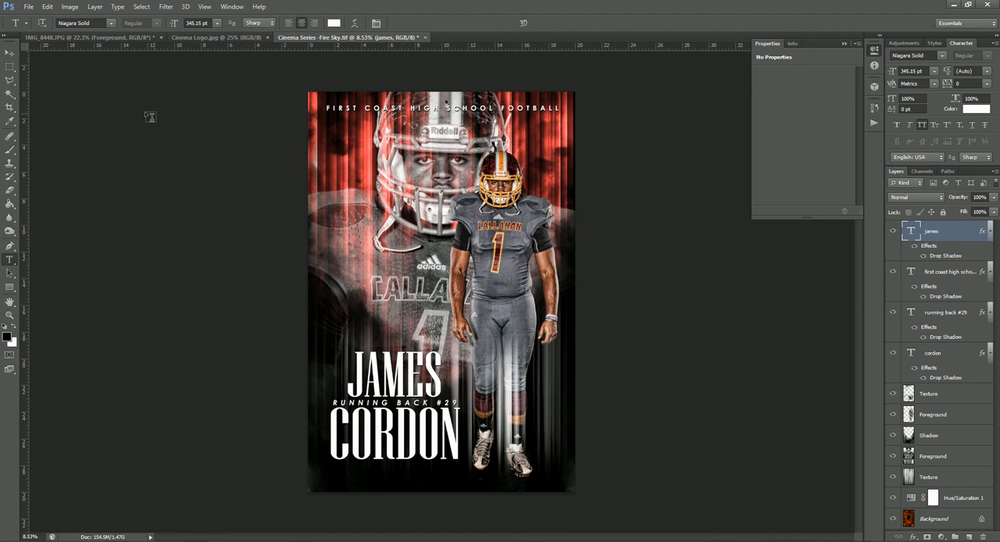
pyautogui.click(9, 53)
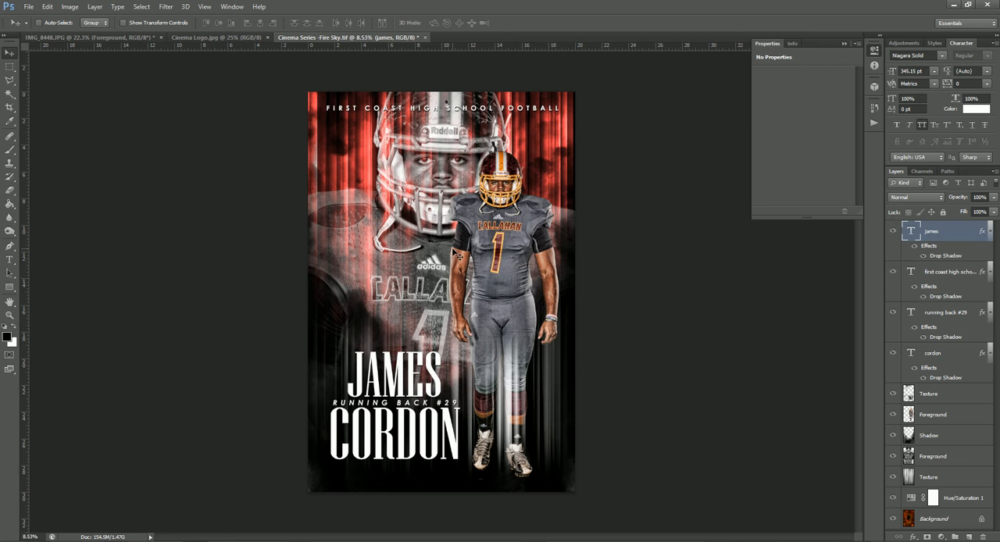
# Check the poster's pixel dimensions, document size and resolution without changing them.
pyautogui.hotkey('ctrl', 'alt', 'i')
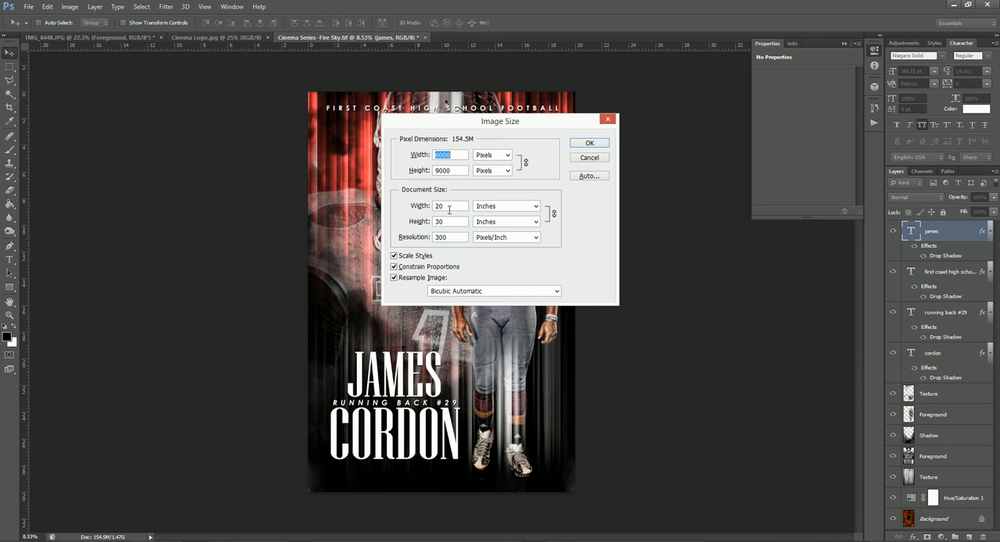
pyautogui.click(599, 158)
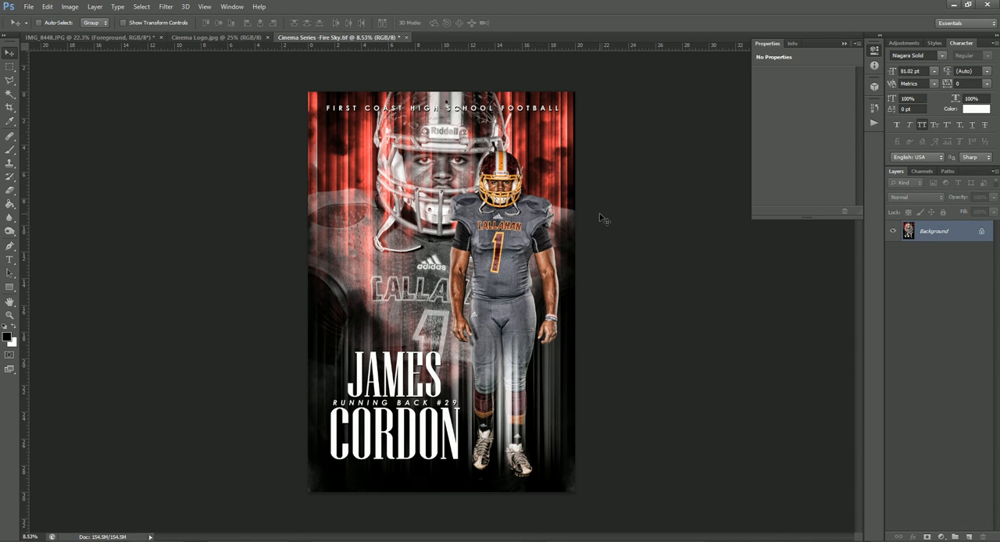
# Create a new blank document 48 inches wide and 72 inches high at a resolution of 100 pixels/inch.
pyautogui.hotkey('ctrl', 'n')
pyautogui.click(455, 187)
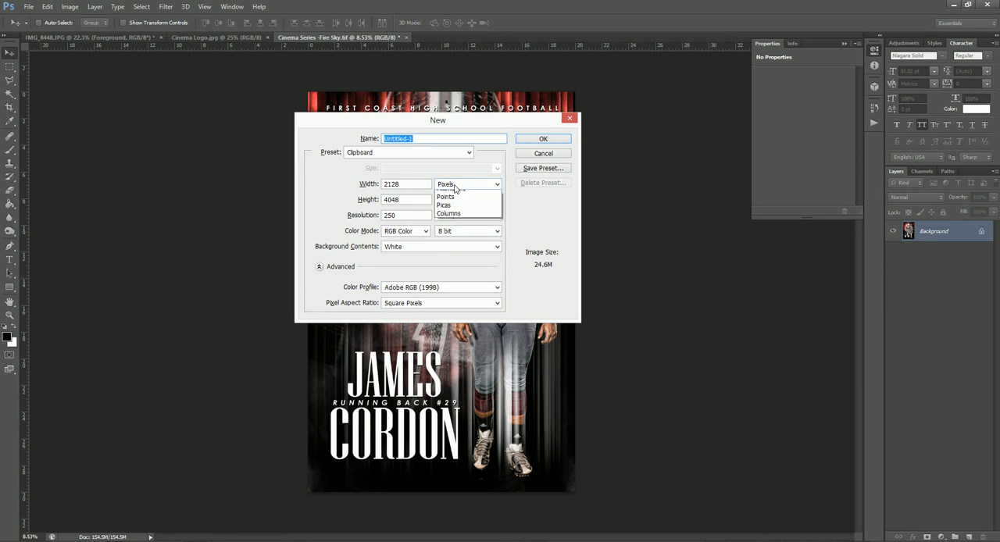
pyautogui.click(453, 196)
pyautogui.moveTo(427, 184); pyautogui.dragTo(376, 186)
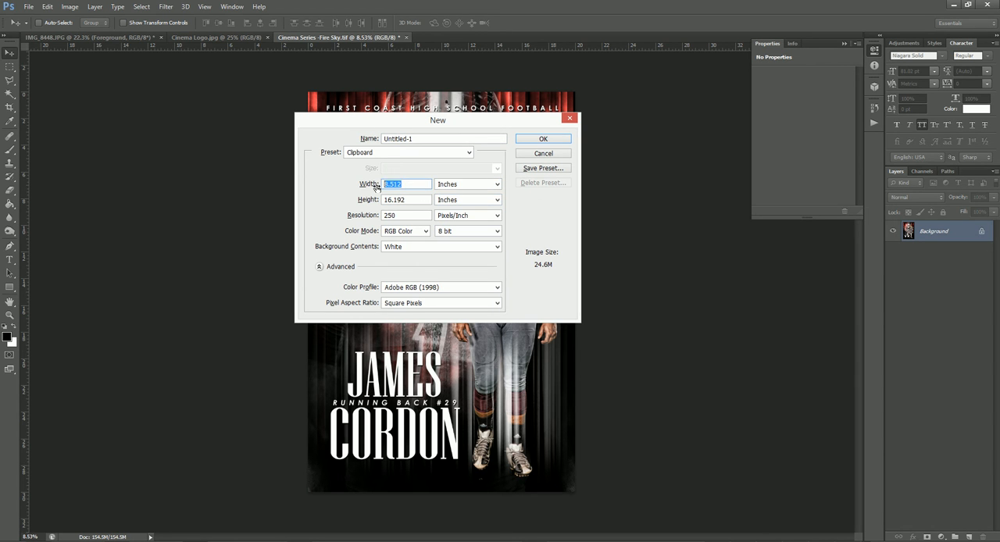
pyautogui.write('48')
pyautogui.press('Tab')
pyautogui.write('72')
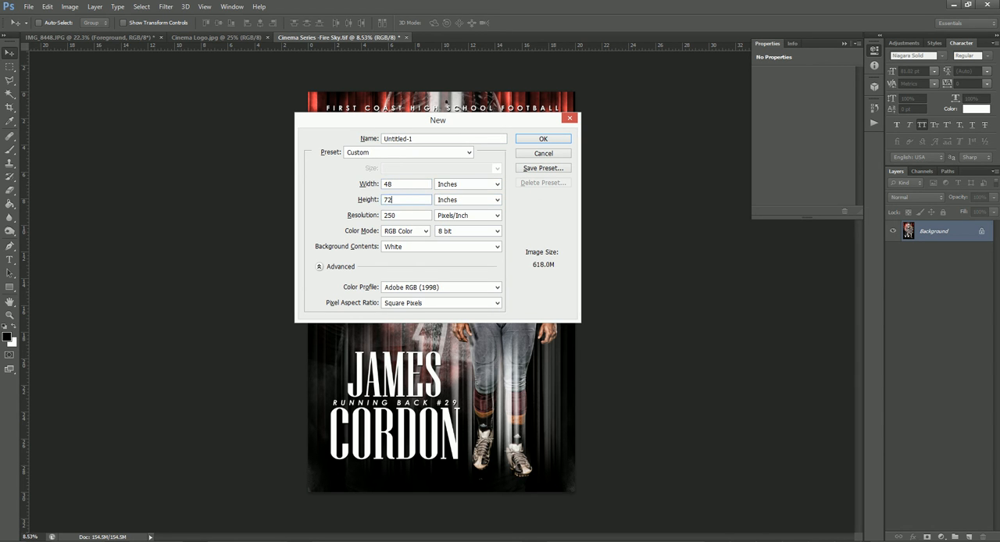
pyautogui.press('Tab')
pyautogui.write('100')
pyautogui.press('Return')
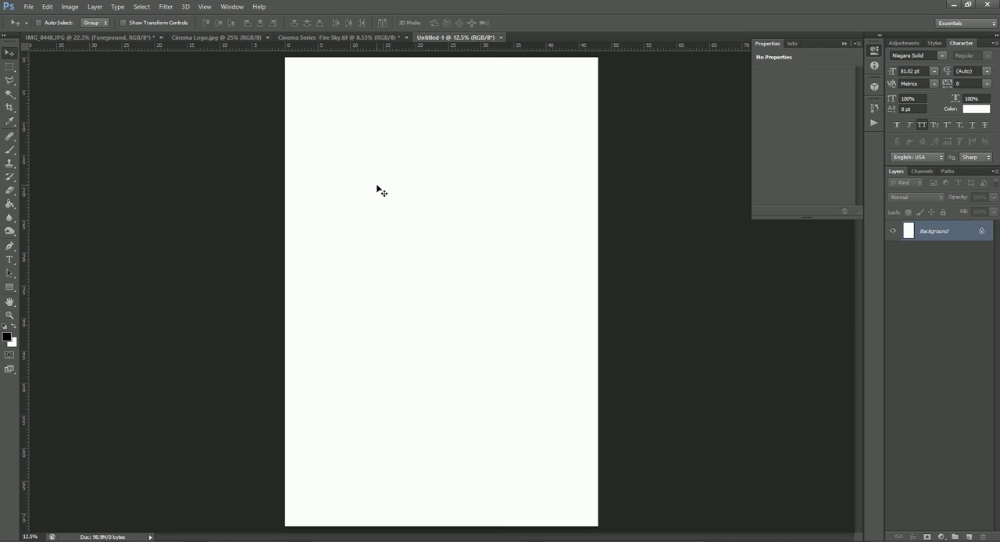
# Copy the flattened Fire Sky poster into the new blank document as a layer centered on the canvas.
pyautogui.click(290, 38)
pyautogui.moveTo(376, 113); pyautogui.dragTo(440, 164)
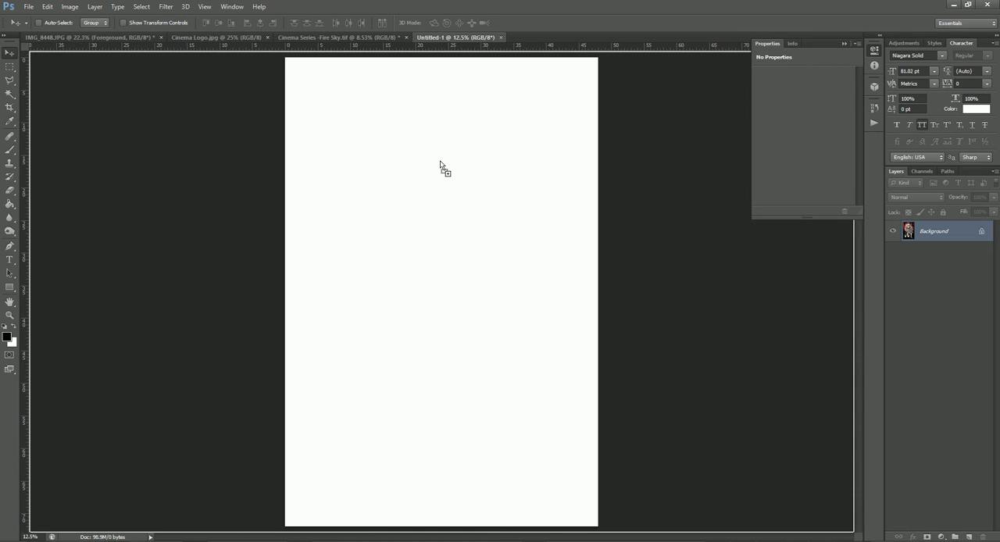
pyautogui.moveTo(440, 162); pyautogui.dragTo(440, 161)
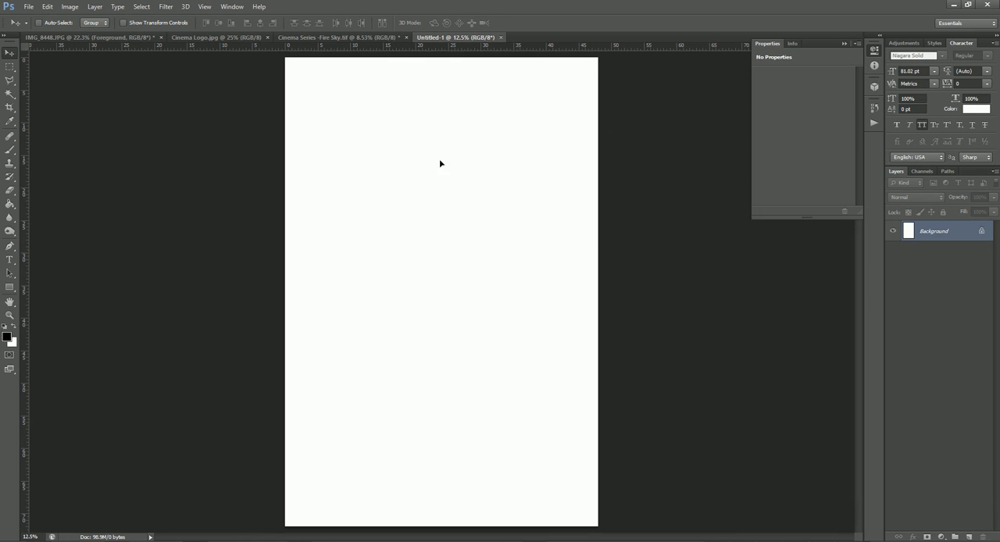
pyautogui.click(528, 236)
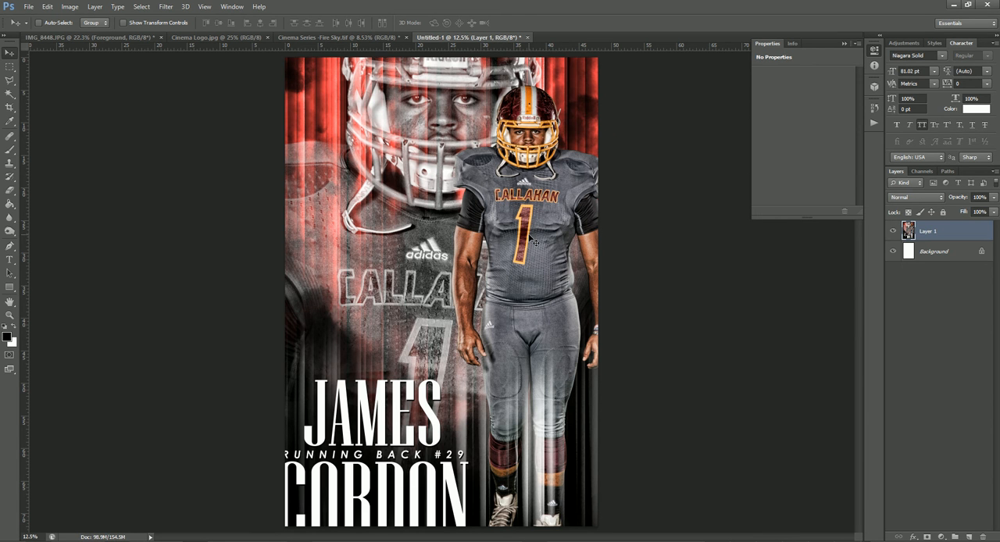
# Scale the poster layer down proportionally around its center until it fits the new document's canvas.
pyautogui.scroll(-1, 529, 276)
pyautogui.scroll(-1, 528, 276)
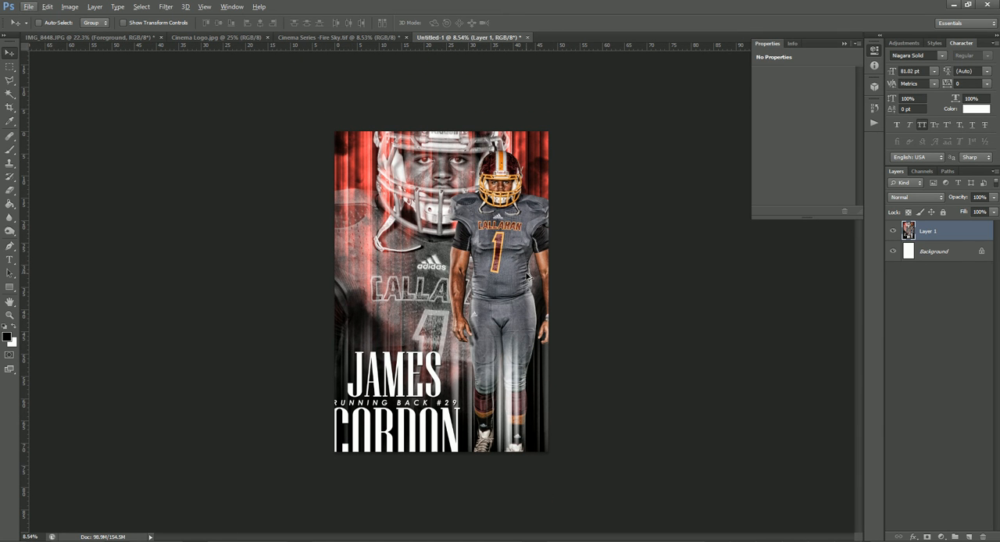
pyautogui.click(350, 39)
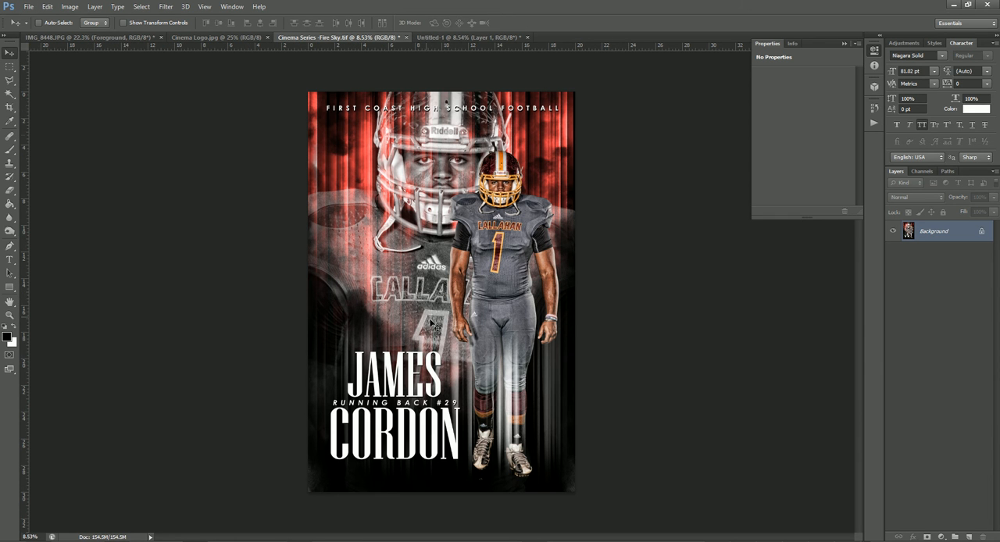
pyautogui.click(470, 39)
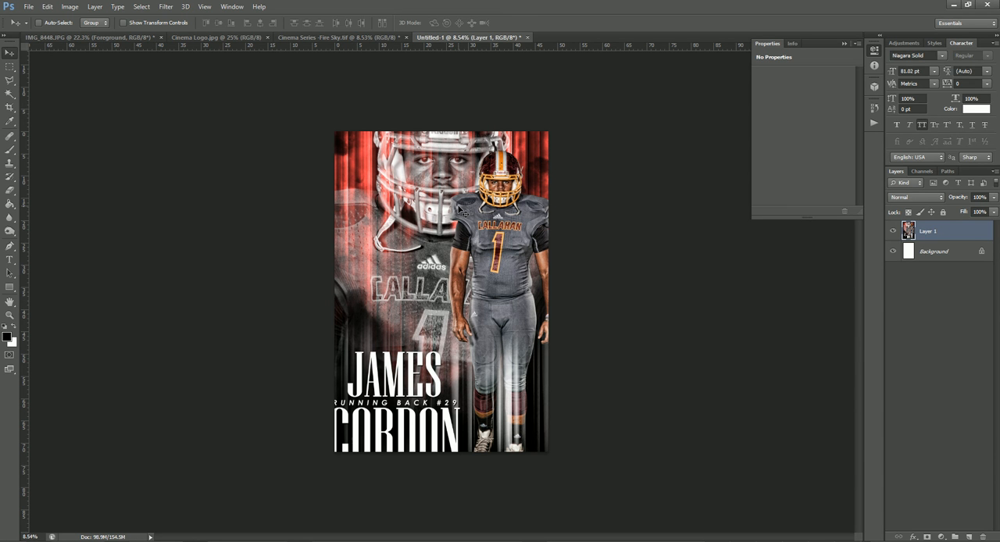
pyautogui.hotkey('ctrl', 't')
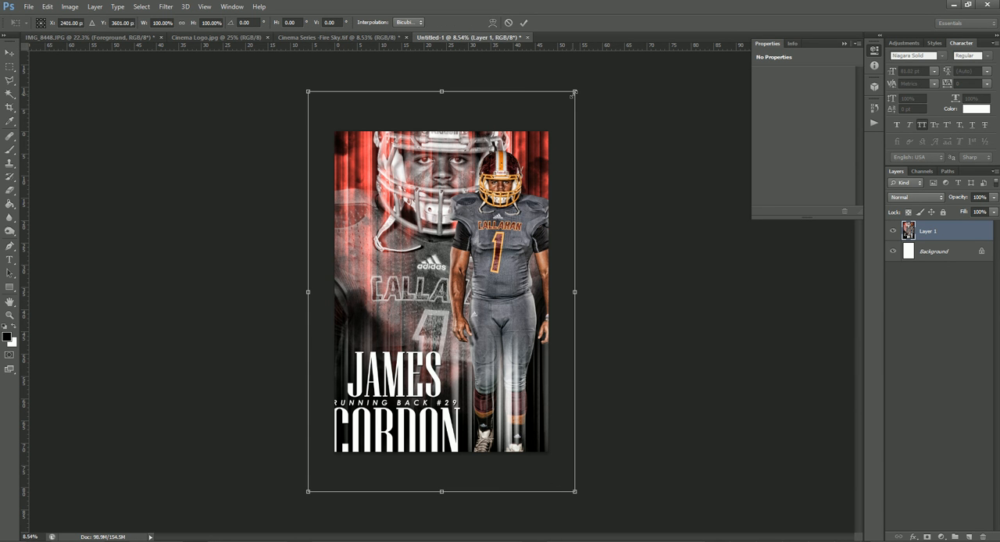
pyautogui.moveTo(573, 93); pyautogui.dragTo(544, 125)
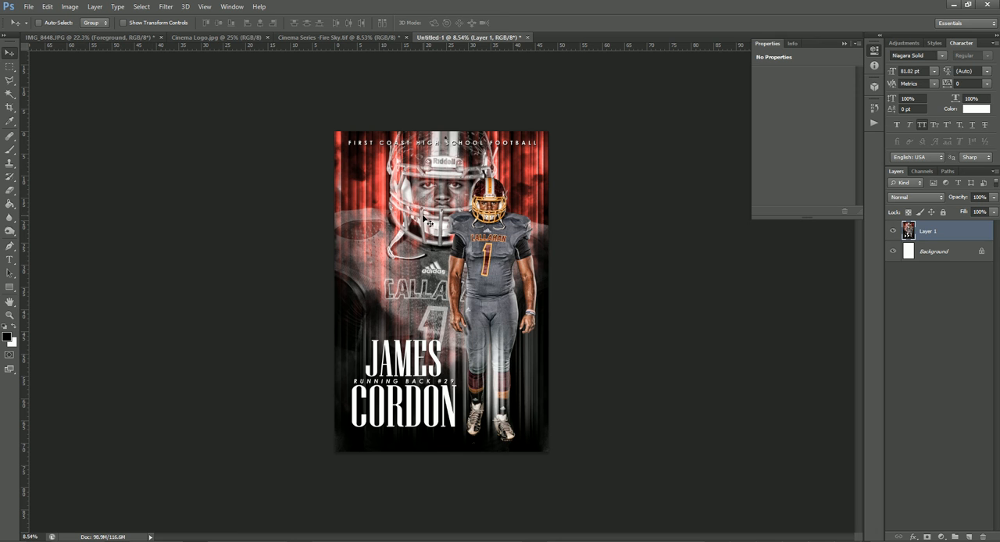
# Bring the Cinema Logo.jpg document into view.
pyautogui.click(199, 38)
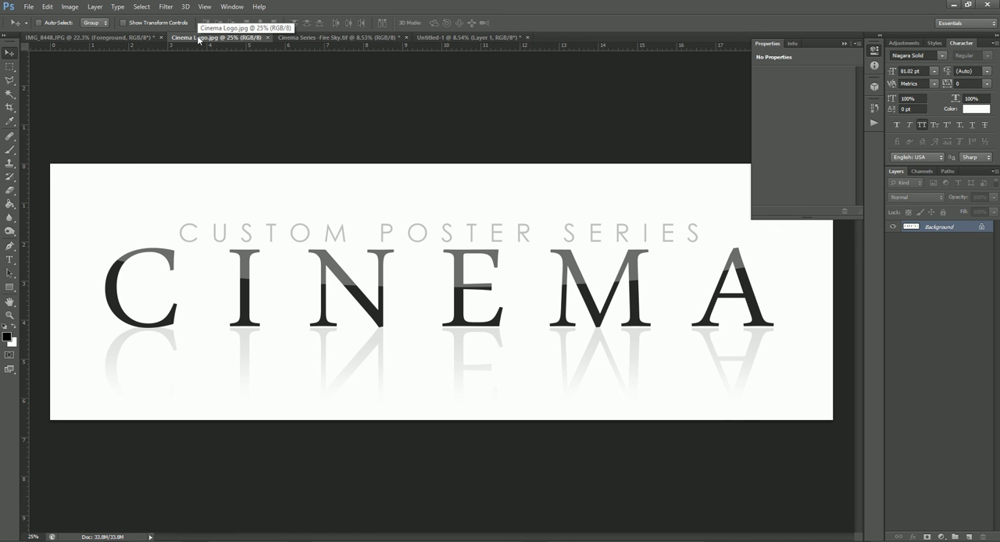